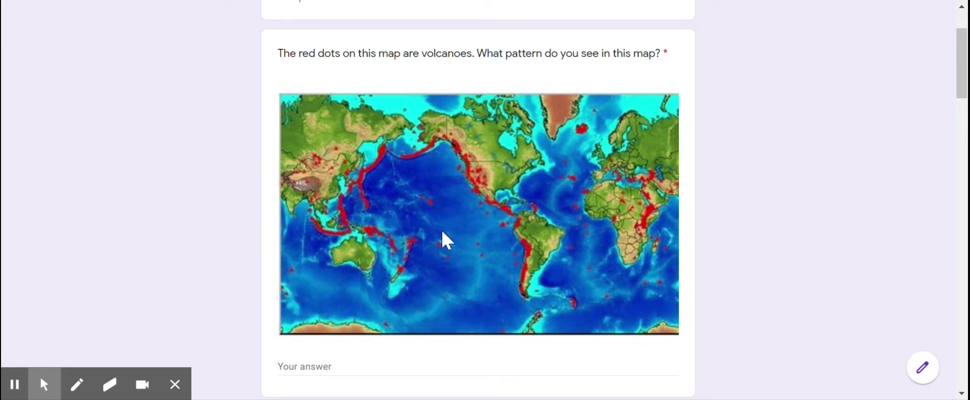
# Step: With a yellow pen, trace the Kamchatka–Aleutian volcano arc, the East African rift and Red Sea volcanoes
pyautogui.click(79, 386)
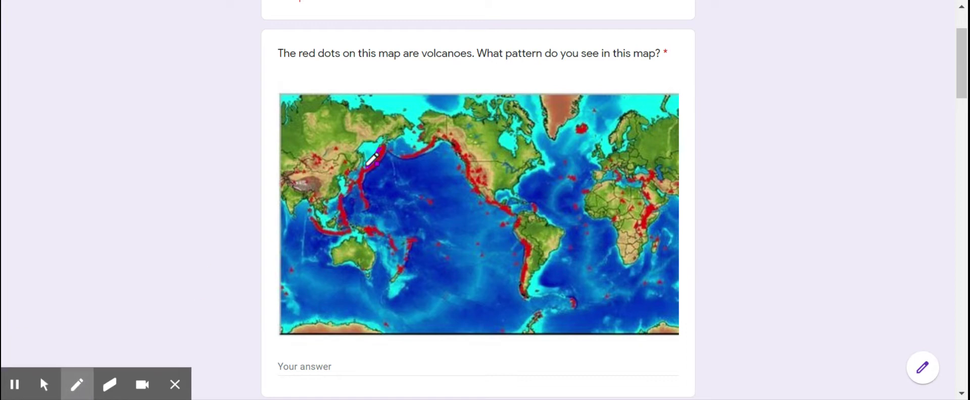
pyautogui.moveTo(121, 390)
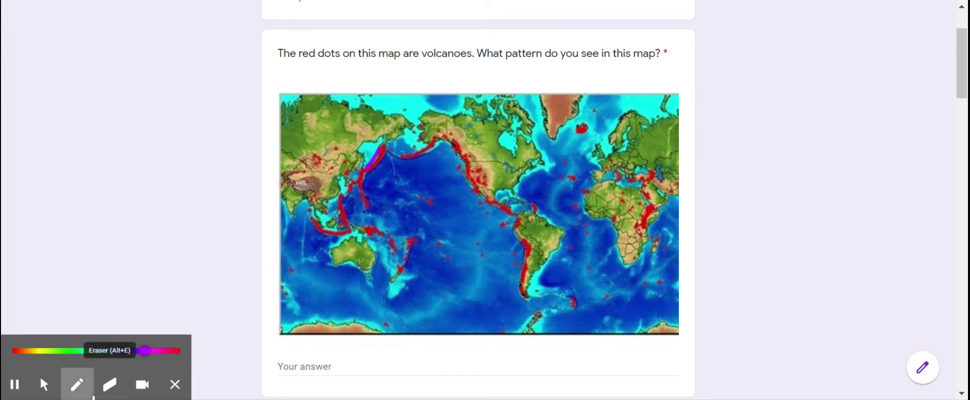
pyautogui.click(44, 352)
pyautogui.moveTo(388, 147)
pyautogui.mouseDown()
pyautogui.moveTo(361, 199)
pyautogui.moveTo(354, 184)
pyautogui.moveTo(345, 226)
pyautogui.moveTo(331, 232)
pyautogui.moveTo(380, 231)
pyautogui.moveTo(402, 265)
pyautogui.mouseUp()
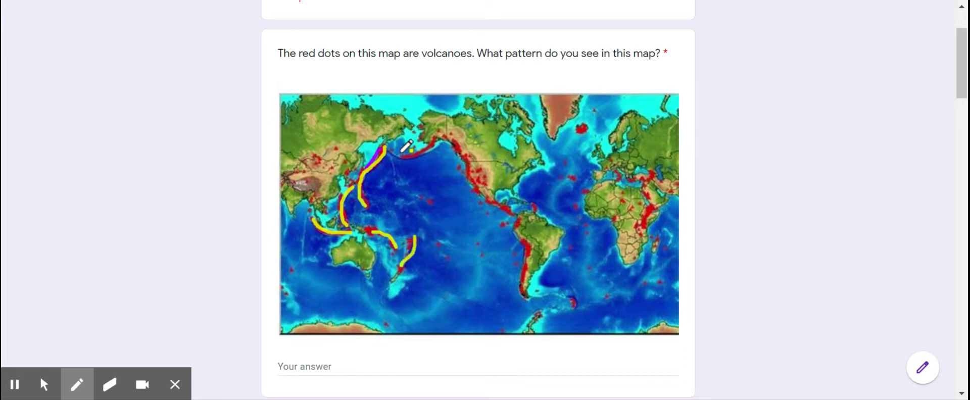
pyautogui.moveTo(402, 155)
pyautogui.mouseDown()
pyautogui.moveTo(435, 139)
pyautogui.moveTo(455, 147)
pyautogui.moveTo(480, 196)
pyautogui.moveTo(516, 216)
pyautogui.moveTo(530, 264)
pyautogui.moveTo(526, 295)
pyautogui.mouseUp()
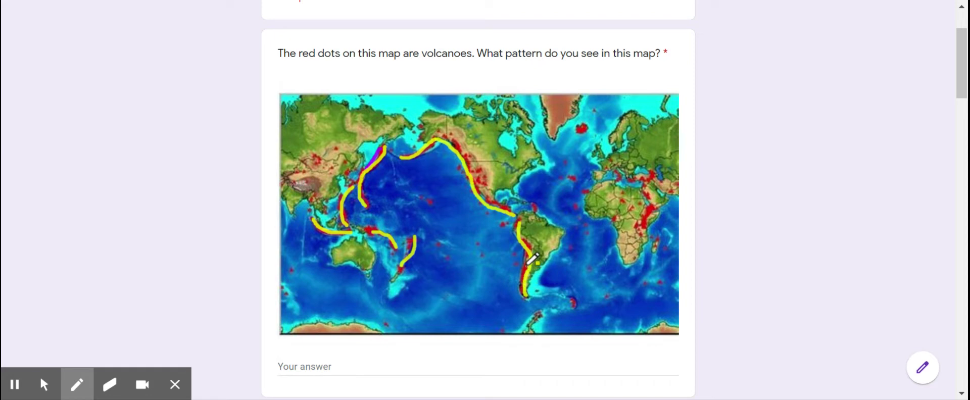
pyautogui.moveTo(657, 203); pyautogui.dragTo(648, 238)
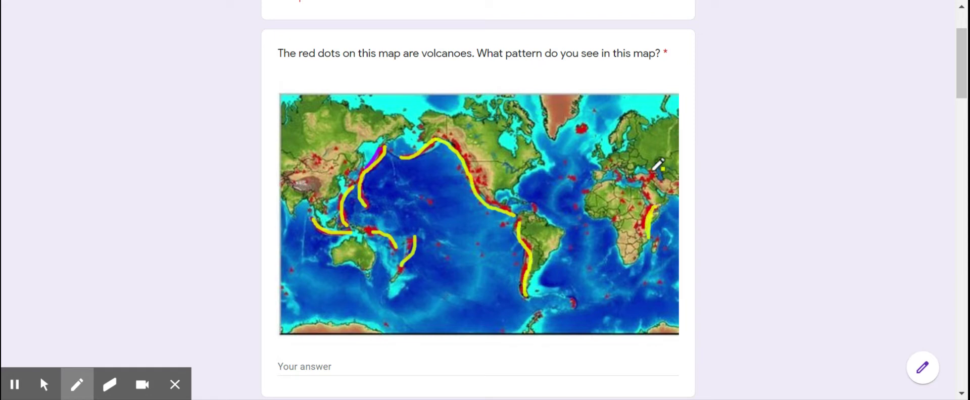
pyautogui.moveTo(655, 175); pyautogui.dragTo(649, 188)
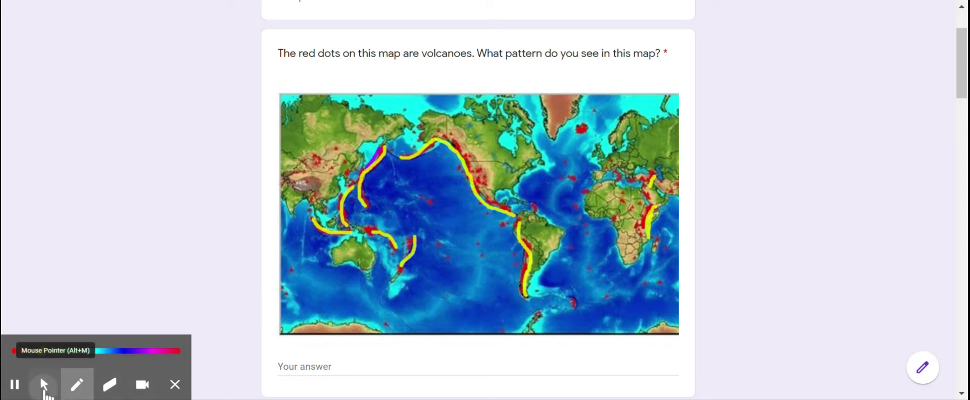
# Step: Enter 'Volcanoes are in lines near the edge of the continents.' as the volcano map answer
pyautogui.click(44, 390)
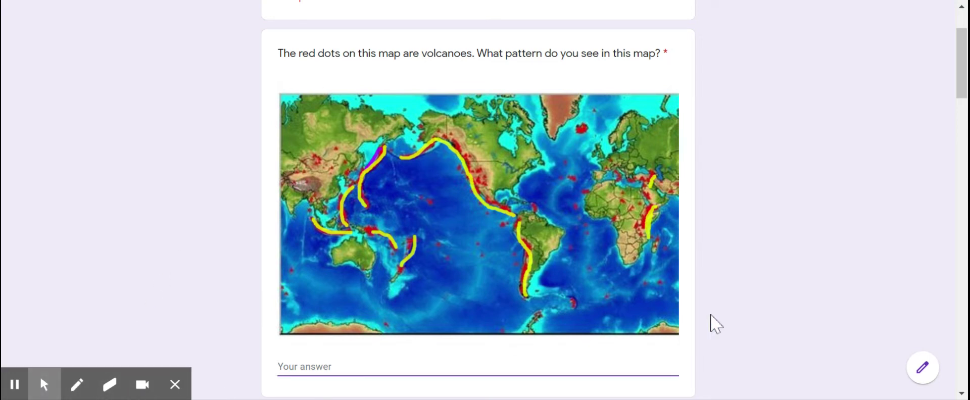
pyautogui.write('Volcanoes are in lines near the edge of the continents.')
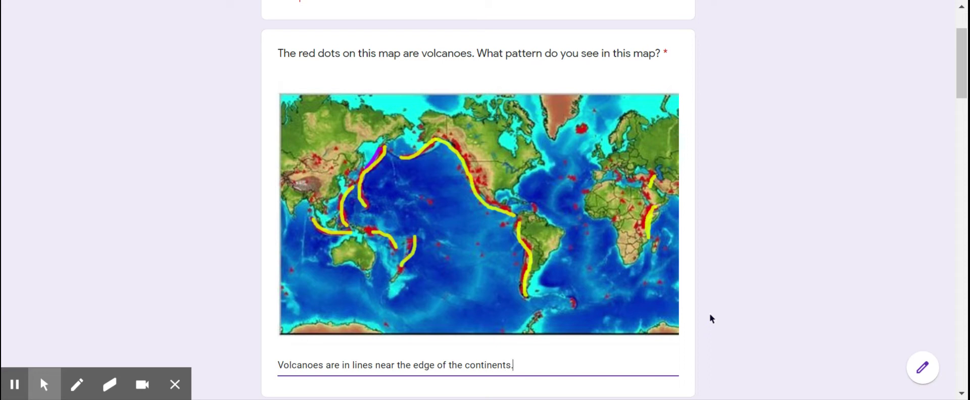
# Step: Place yellow dots on two isolated mid-Pacific volcanoes and on the volcanoes near Iceland
pyautogui.click(77, 385)
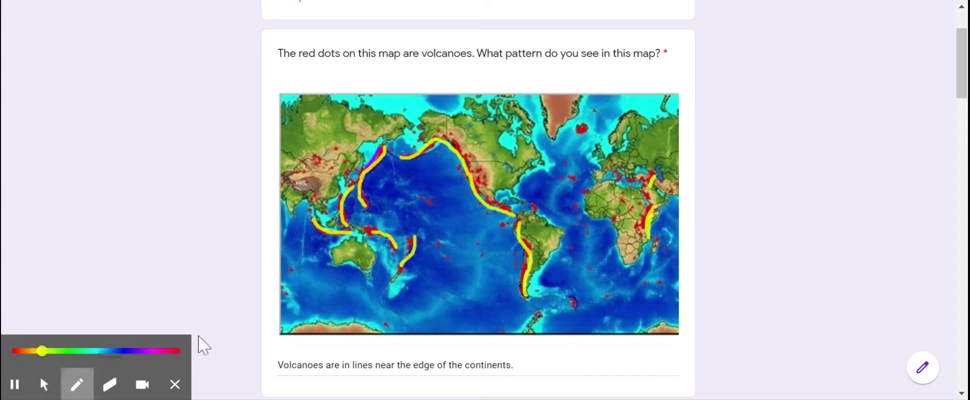
pyautogui.click(430, 203)
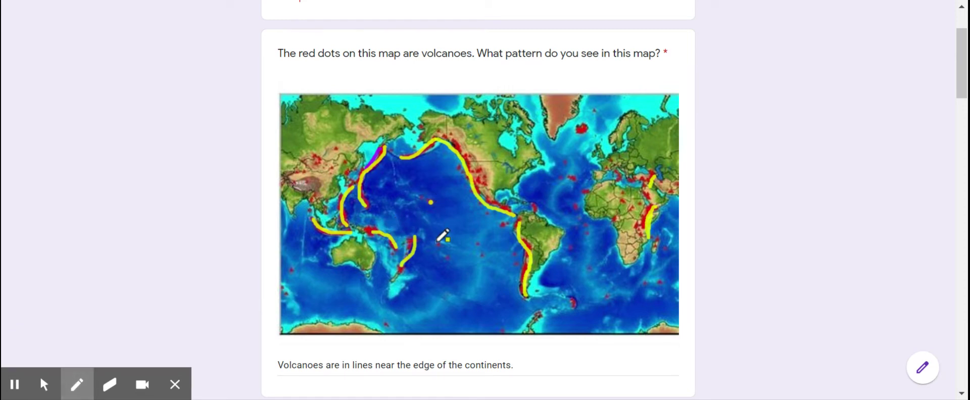
pyautogui.click(436, 250)
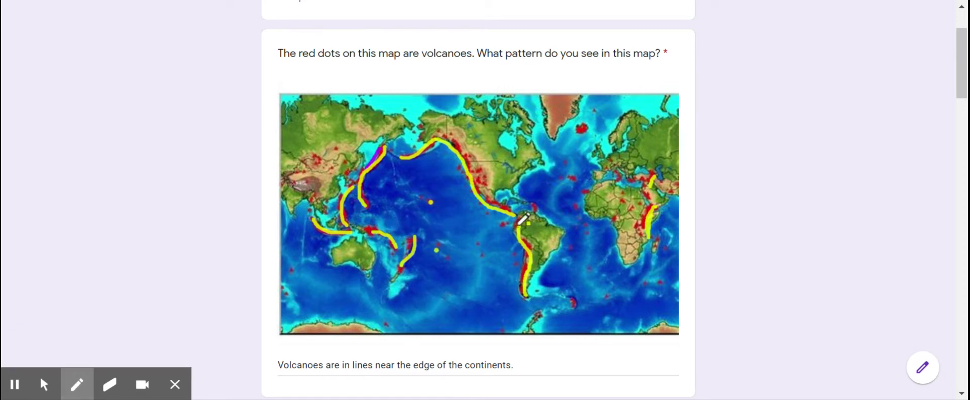
pyautogui.click(582, 133)
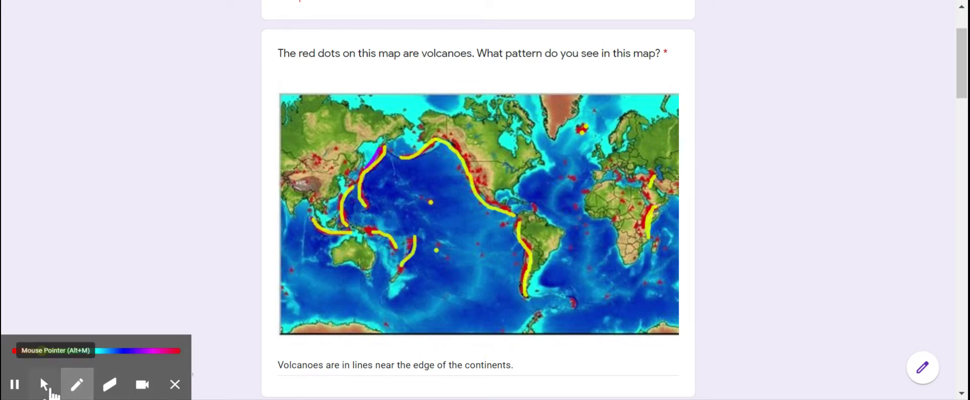
pyautogui.click(50, 390)
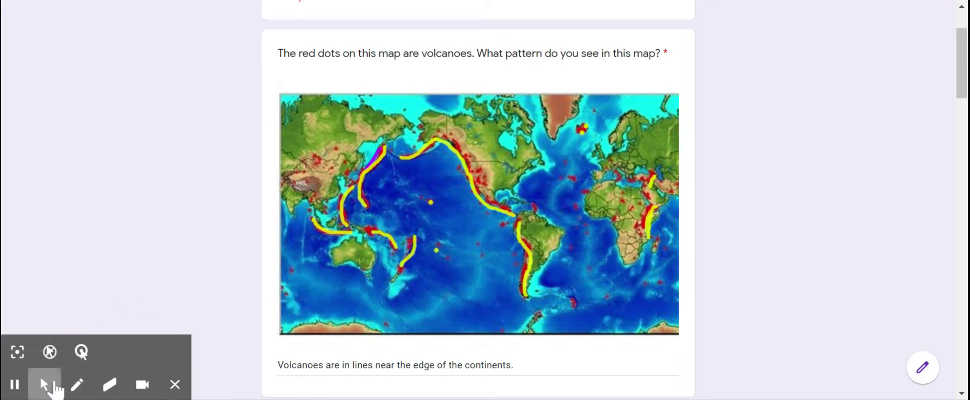
# Step: Scroll down to the earthquake-location map question with its blank answer, and reselect the pen
pyautogui.scroll(-1, 793, 253)
pyautogui.scroll(-5, 793, 253)
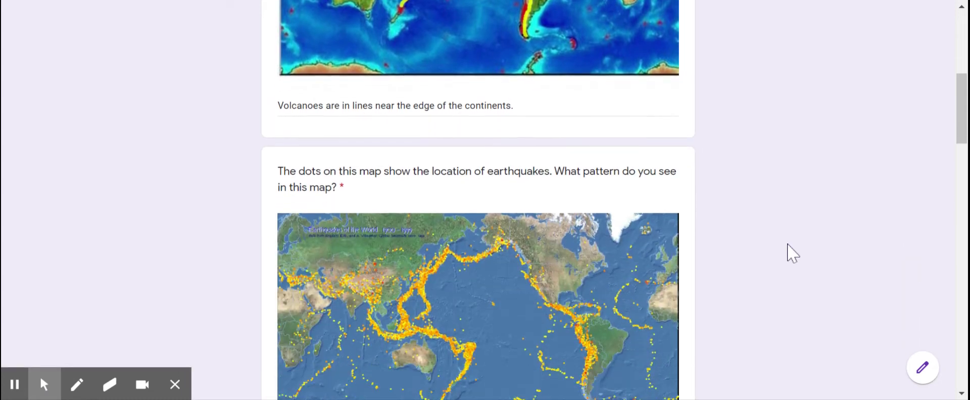
pyautogui.scroll(-2, 793, 252)
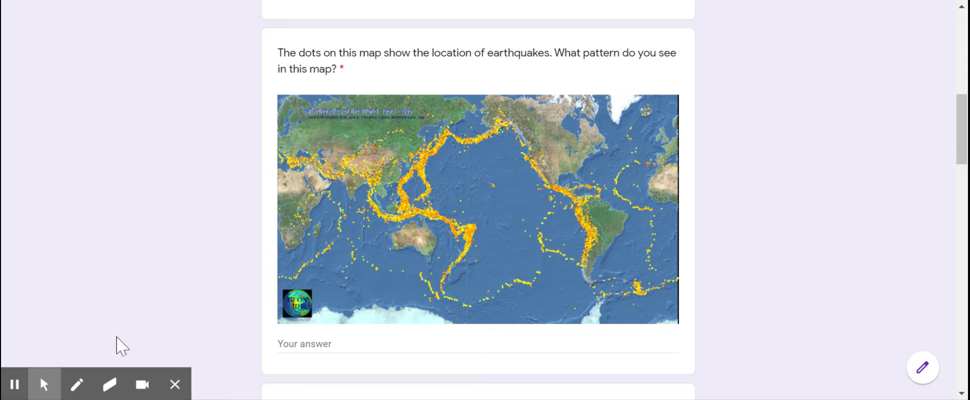
pyautogui.click(78, 384)
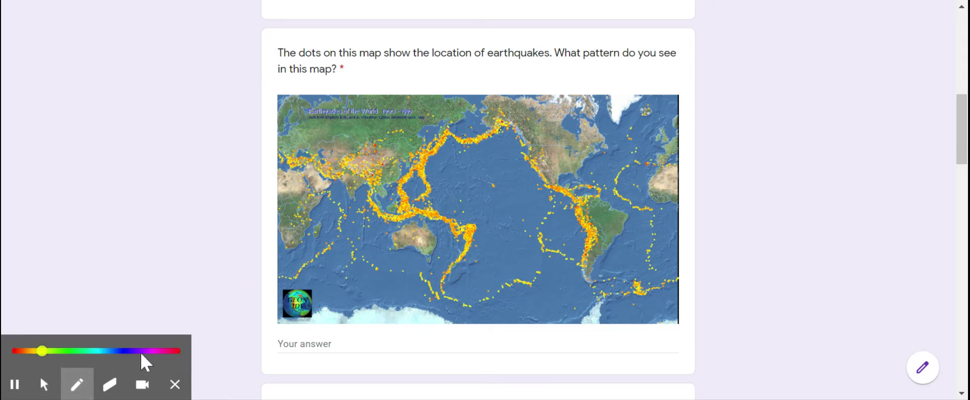
# Step: Switch the pen to purple and scribble zigzags across the north and South Pacific
pyautogui.click(141, 351)
pyautogui.moveTo(448, 157)
pyautogui.mouseDown()
pyautogui.moveTo(474, 160)
pyautogui.moveTo(452, 184)
pyautogui.moveTo(511, 194)
pyautogui.moveTo(485, 212)
pyautogui.moveTo(513, 230)
pyautogui.moveTo(480, 272)
pyautogui.mouseUp()
pyautogui.moveTo(314, 276); pyautogui.dragTo(394, 297)
pyautogui.click(79, 382)
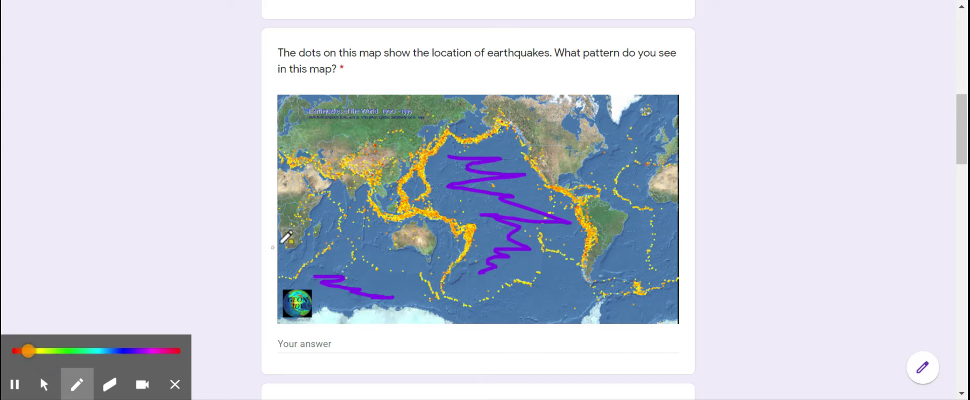
# Step: Trace the earthquake belts in orange, from Japan, Indonesia and the Andes to the Atlantic and southern ridges
pyautogui.moveTo(448, 132)
pyautogui.mouseDown()
pyautogui.moveTo(420, 159)
pyautogui.moveTo(449, 141)
pyautogui.mouseUp()
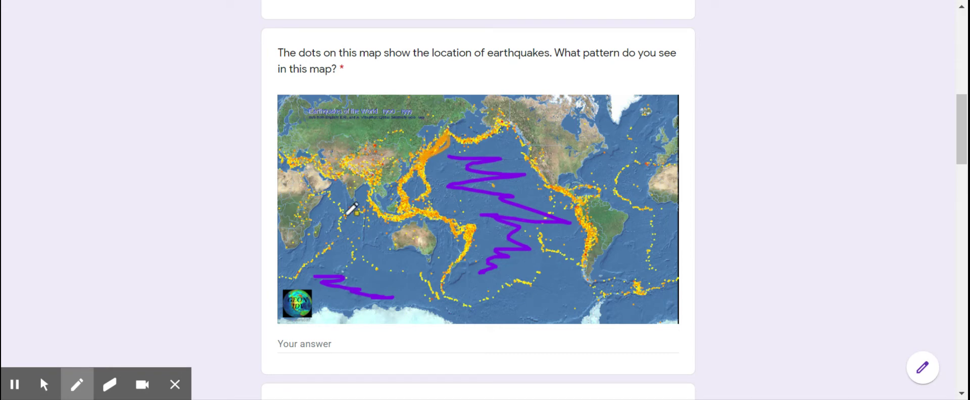
pyautogui.moveTo(422, 161)
pyautogui.mouseDown()
pyautogui.moveTo(403, 197)
pyautogui.moveTo(412, 211)
pyautogui.mouseUp()
pyautogui.moveTo(370, 191)
pyautogui.mouseDown()
pyautogui.moveTo(386, 212)
pyautogui.moveTo(434, 212)
pyautogui.moveTo(473, 236)
pyautogui.moveTo(444, 293)
pyautogui.mouseUp()
pyautogui.moveTo(333, 196)
pyautogui.mouseDown()
pyautogui.moveTo(342, 217)
pyautogui.moveTo(285, 277)
pyautogui.mouseUp()
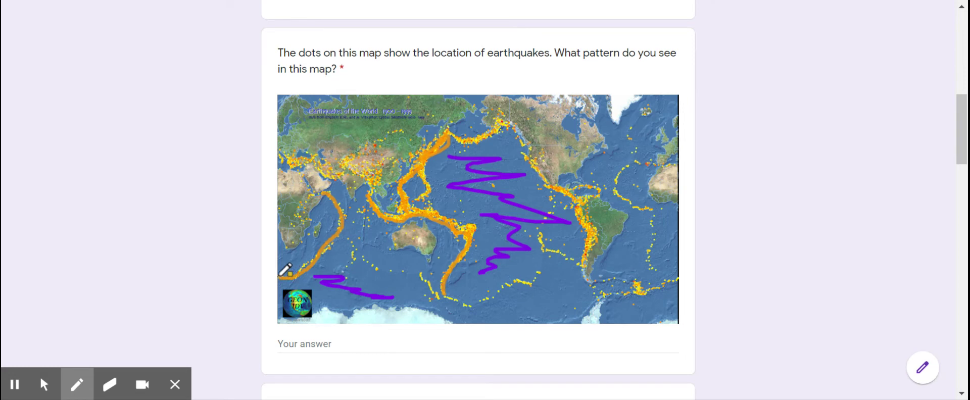
pyautogui.moveTo(551, 197)
pyautogui.mouseDown()
pyautogui.moveTo(543, 237)
pyautogui.moveTo(584, 269)
pyautogui.mouseUp()
pyautogui.moveTo(576, 194); pyautogui.dragTo(585, 263)
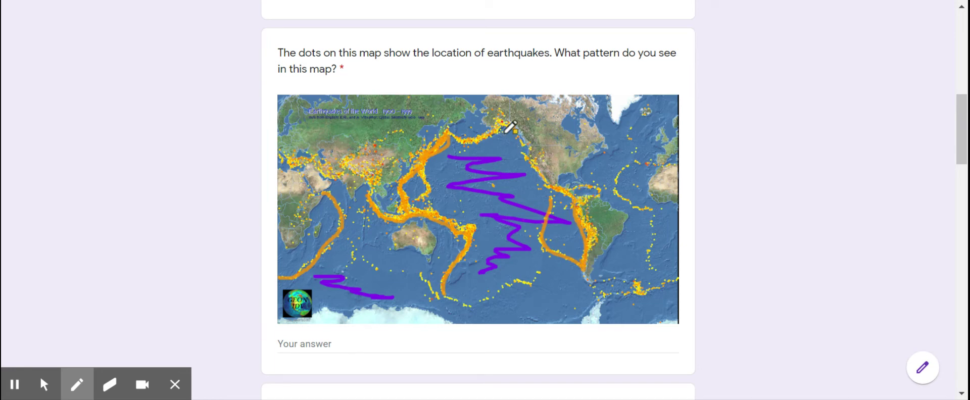
pyautogui.moveTo(457, 132)
pyautogui.mouseDown()
pyautogui.moveTo(479, 141)
pyautogui.moveTo(504, 120)
pyautogui.moveTo(552, 189)
pyautogui.mouseUp()
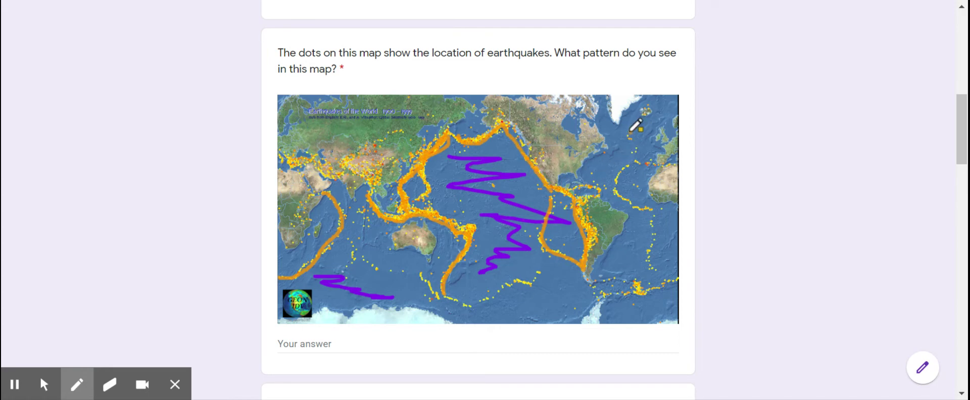
pyautogui.moveTo(630, 132)
pyautogui.mouseDown()
pyautogui.moveTo(631, 169)
pyautogui.moveTo(619, 189)
pyautogui.moveTo(650, 224)
pyautogui.moveTo(651, 269)
pyautogui.mouseUp()
pyautogui.moveTo(613, 300)
pyautogui.mouseDown()
pyautogui.moveTo(677, 281)
pyautogui.moveTo(617, 292)
pyautogui.mouseUp()
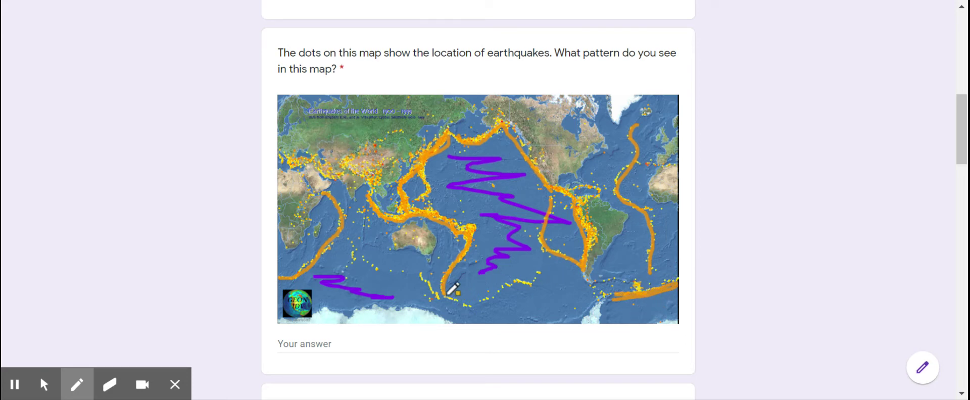
pyautogui.moveTo(445, 293)
pyautogui.mouseDown()
pyautogui.moveTo(465, 304)
pyautogui.moveTo(540, 282)
pyautogui.mouseUp()
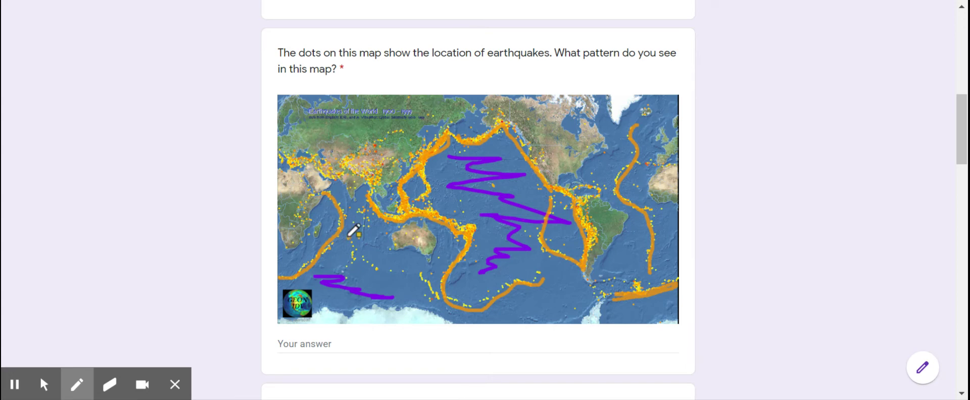
pyautogui.moveTo(349, 236)
pyautogui.mouseDown()
pyautogui.moveTo(377, 260)
pyautogui.moveTo(427, 278)
pyautogui.moveTo(432, 298)
pyautogui.mouseUp()
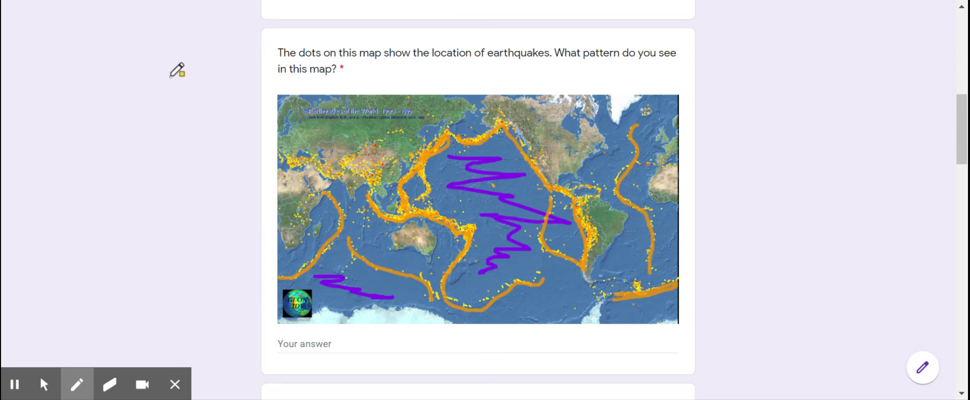
# Step: Answer the earthquake question: quakes form lines at continent edges or mid-ocean, correcting 'in the' to 'at the'
pyautogui.click(42, 386)
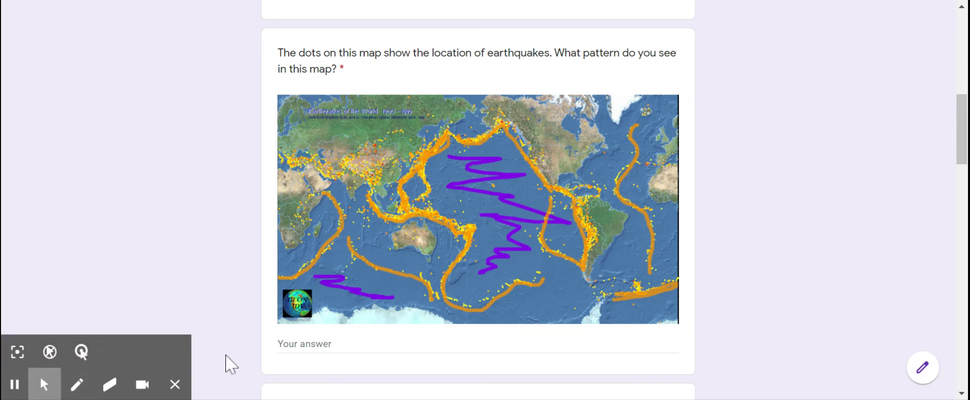
pyautogui.click(278, 345)
pyautogui.write('Earthquakes are in lines that are in the')
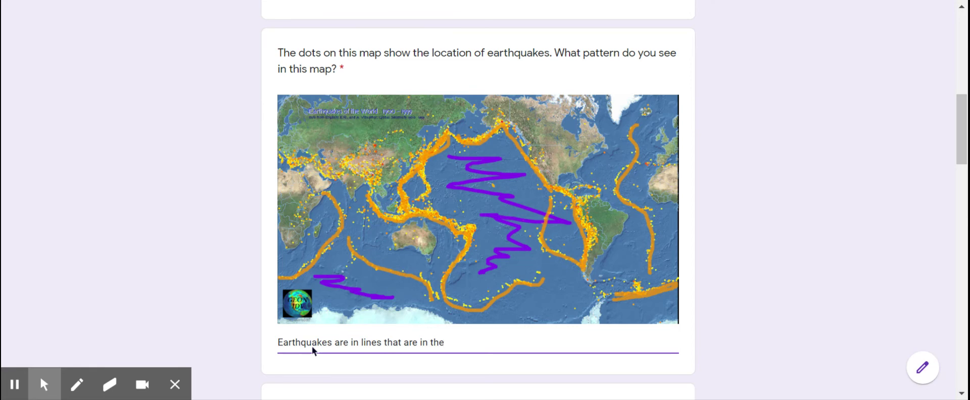
pyautogui.press('BackSpace')
pyautogui.press('BackSpace')
pyautogui.press('BackSpace')
pyautogui.press('BackSpace')
pyautogui.press('BackSpace')
pyautogui.press('BackSpace')
pyautogui.write('at the edge of the continents OR')
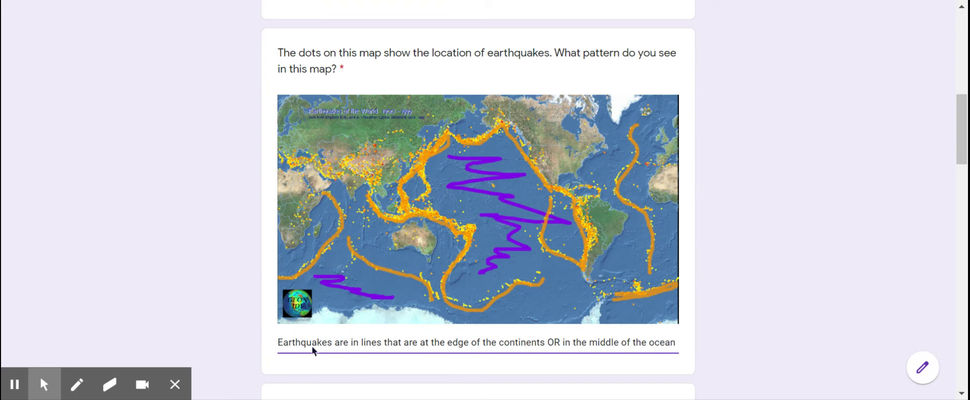
# Step: Underline 'edge of the continents' in the earthquake answer with the orange pen
pyautogui.moveTo(120, 394)
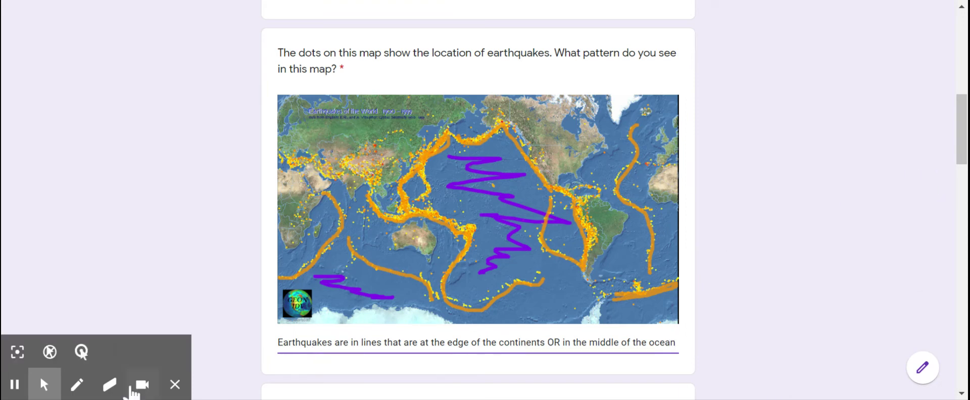
pyautogui.click(76, 385)
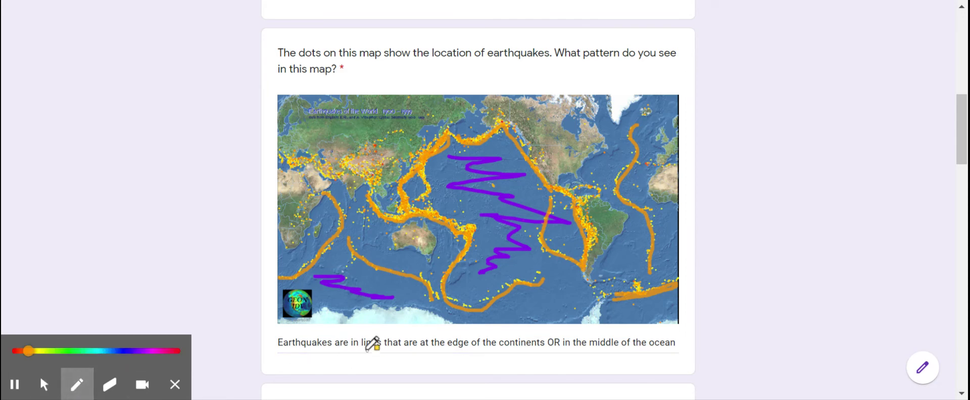
pyautogui.moveTo(449, 355); pyautogui.dragTo(675, 354)
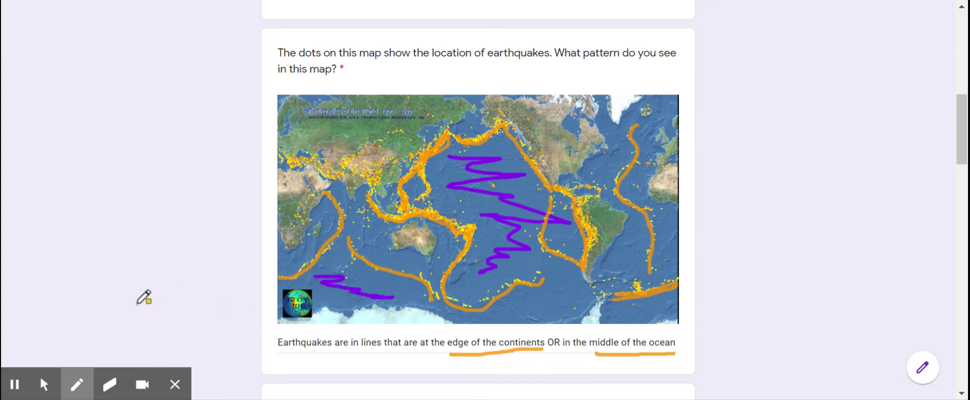
pyautogui.click(44, 385)
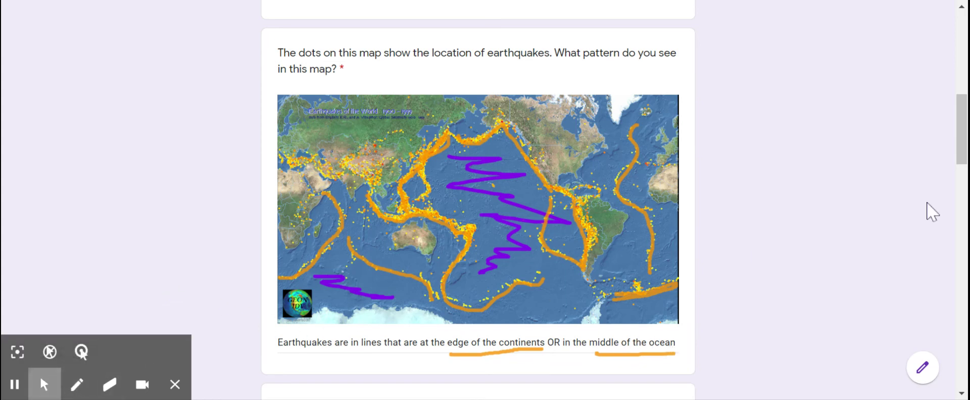
pyautogui.moveTo(963, 139); pyautogui.dragTo(965, 87)
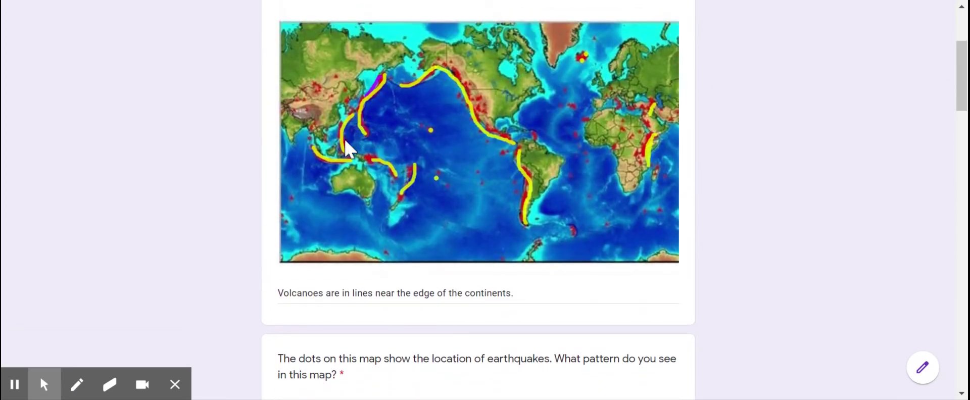
pyautogui.scroll(-5, 962, 122)
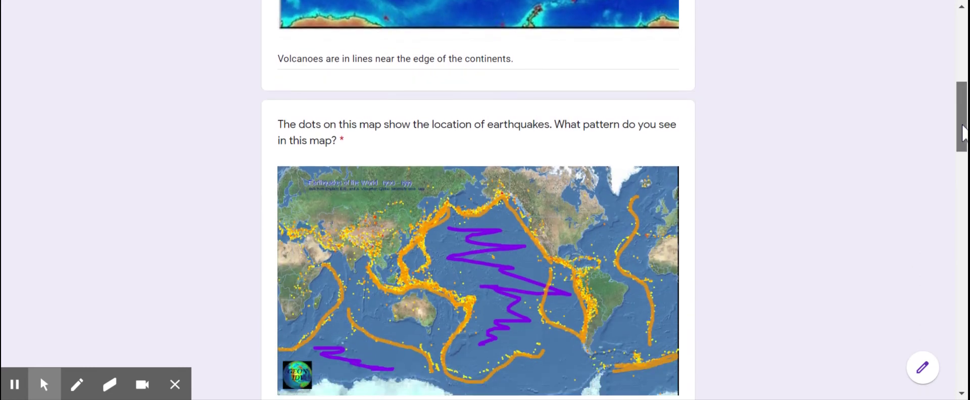
pyautogui.scroll(-1, 963, 134)
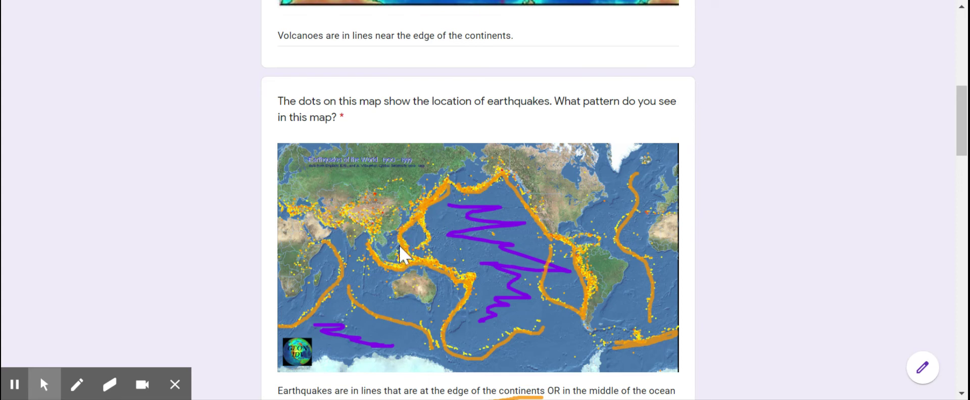
pyautogui.scroll(3, 478, 200)
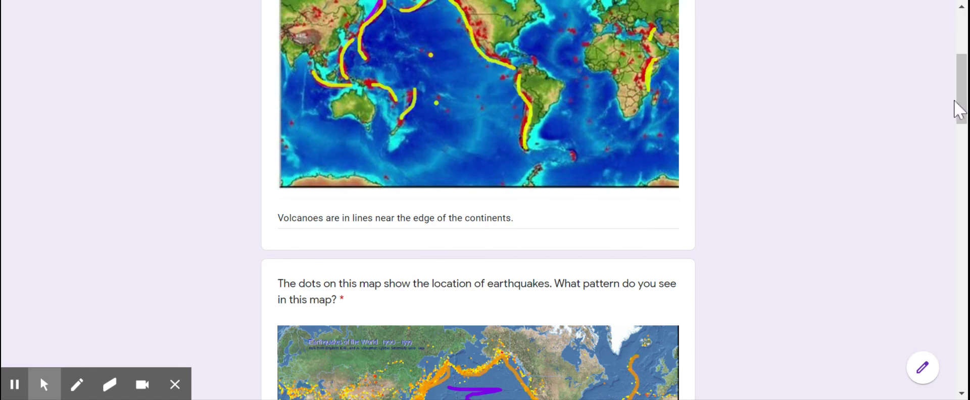
pyautogui.scroll(-4, 960, 101)
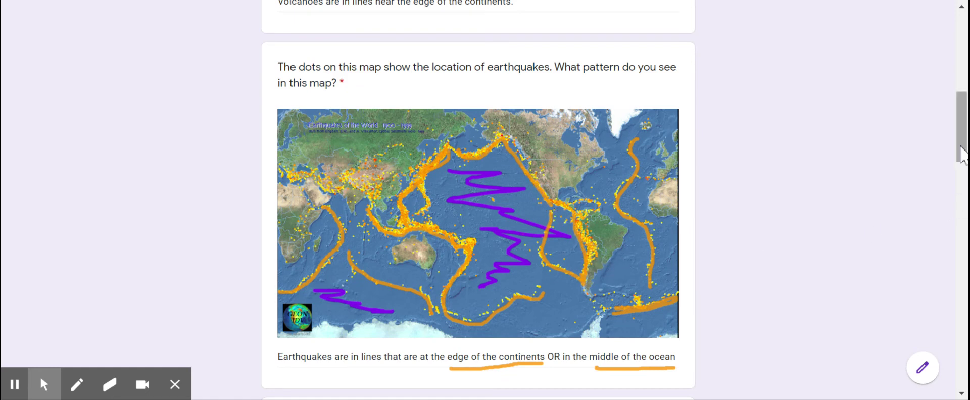
pyautogui.moveTo(962, 155); pyautogui.dragTo(964, 135)
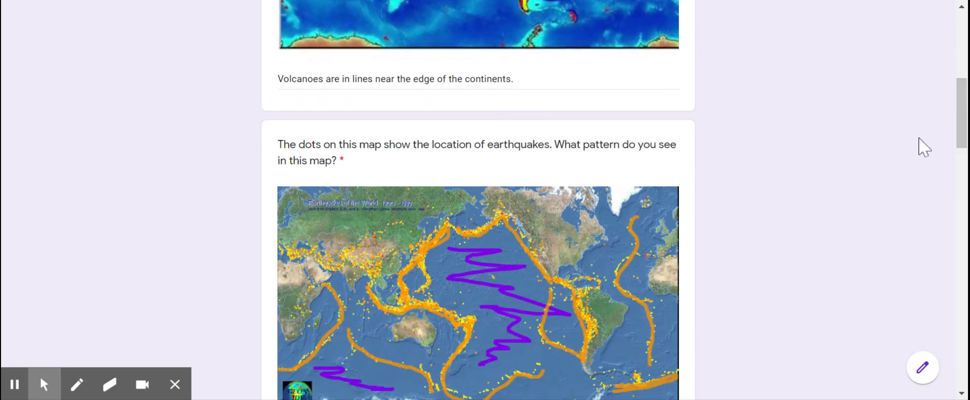
pyautogui.moveTo(962, 115); pyautogui.dragTo(951, 76)
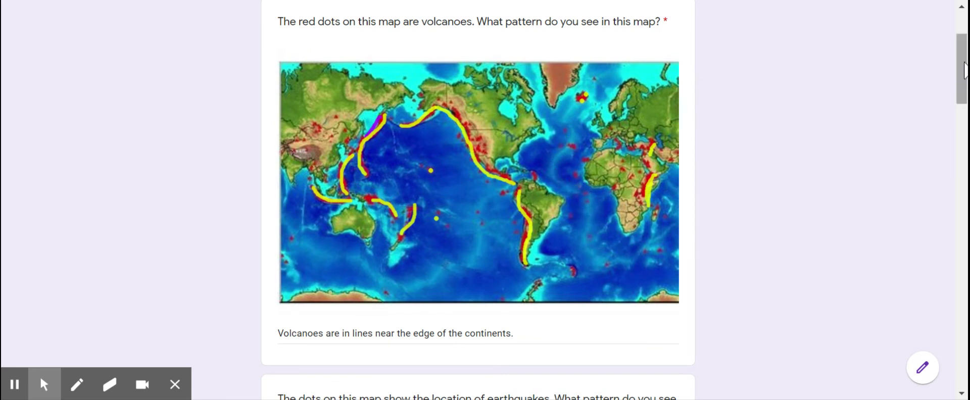
pyautogui.moveTo(967, 64); pyautogui.dragTo(937, 166)
# Step: Type 'Volcanoes and earthquakes are mostly in the same spot.' under the two-maps question
pyautogui.click(286, 248)
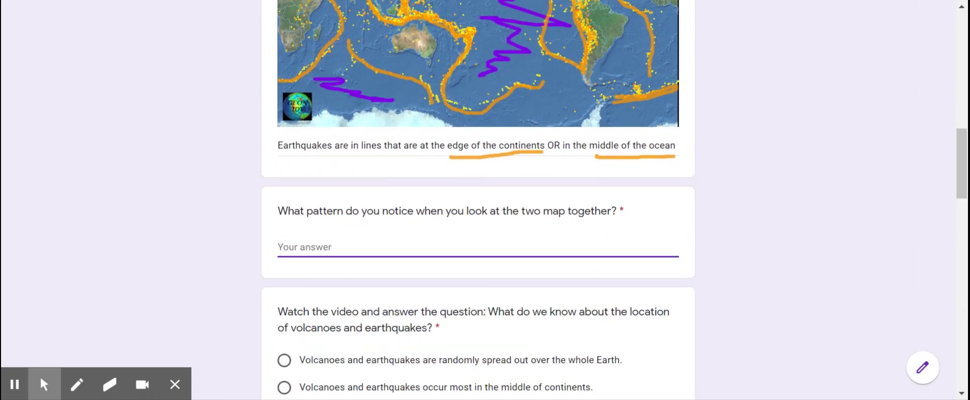
pyautogui.write('Volcanoes and earthquakes are mo')
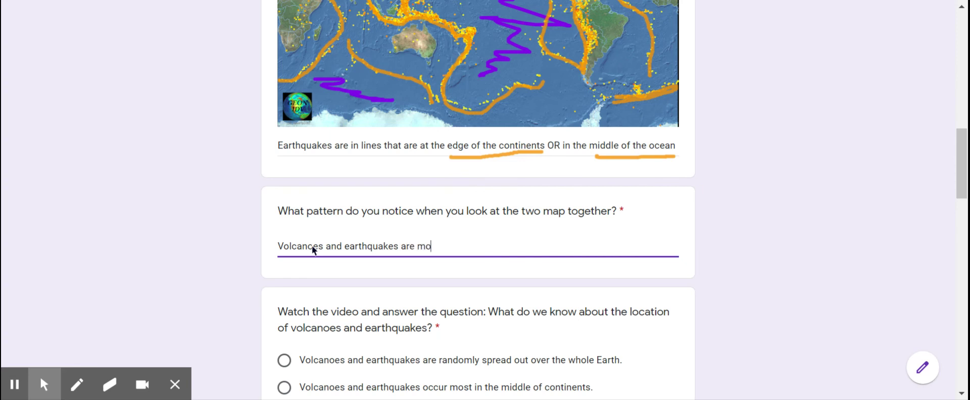
pyautogui.write('stly in the same ')
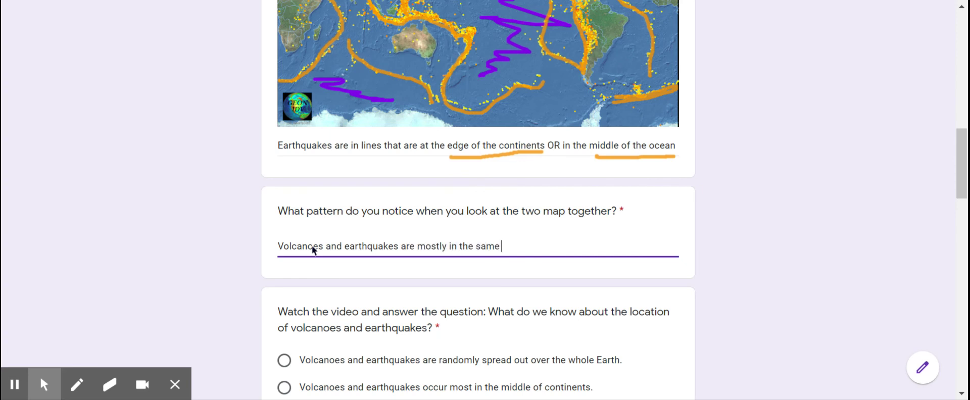
pyautogui.write('spot.')
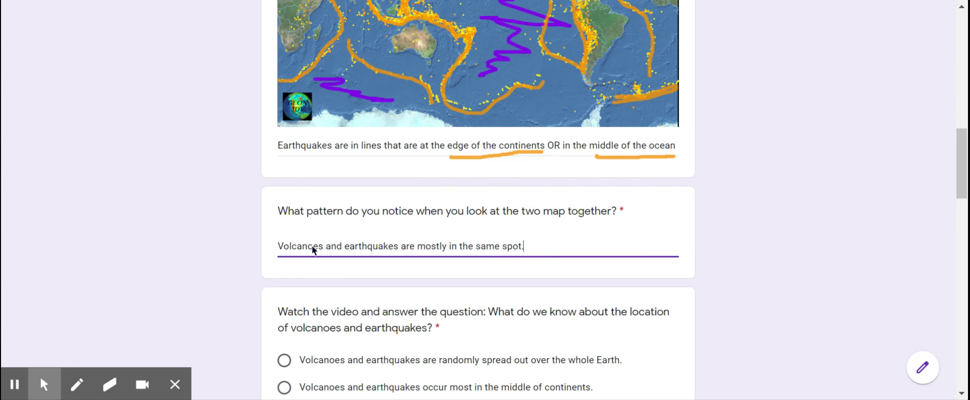